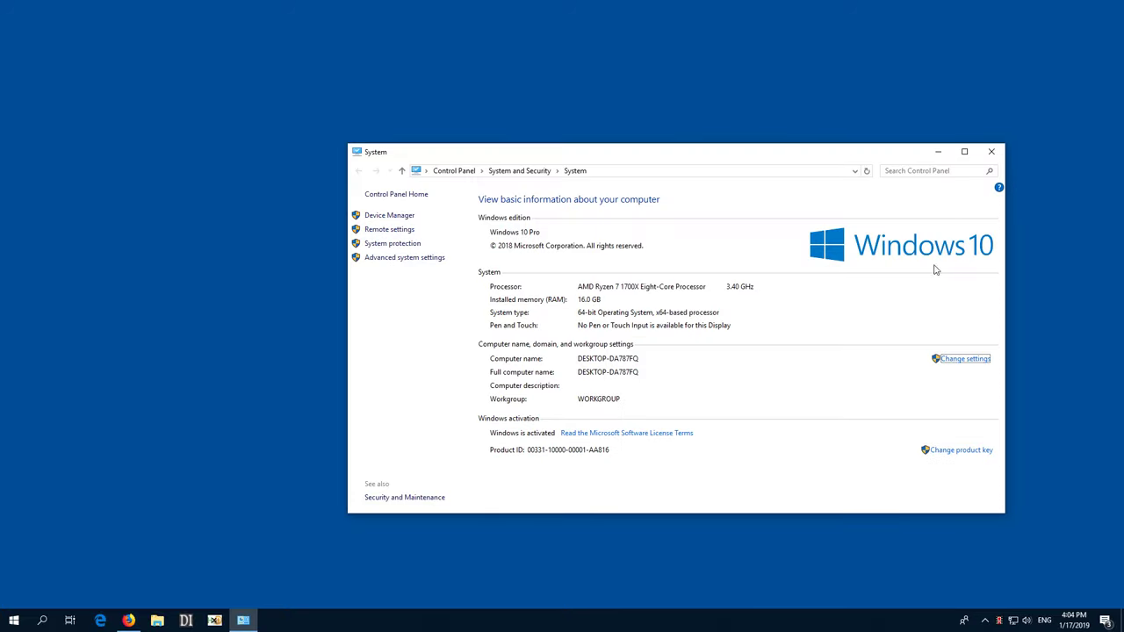
# - Close the System window and open two File Explorer windows placed side by side
pyautogui.click(990, 151)
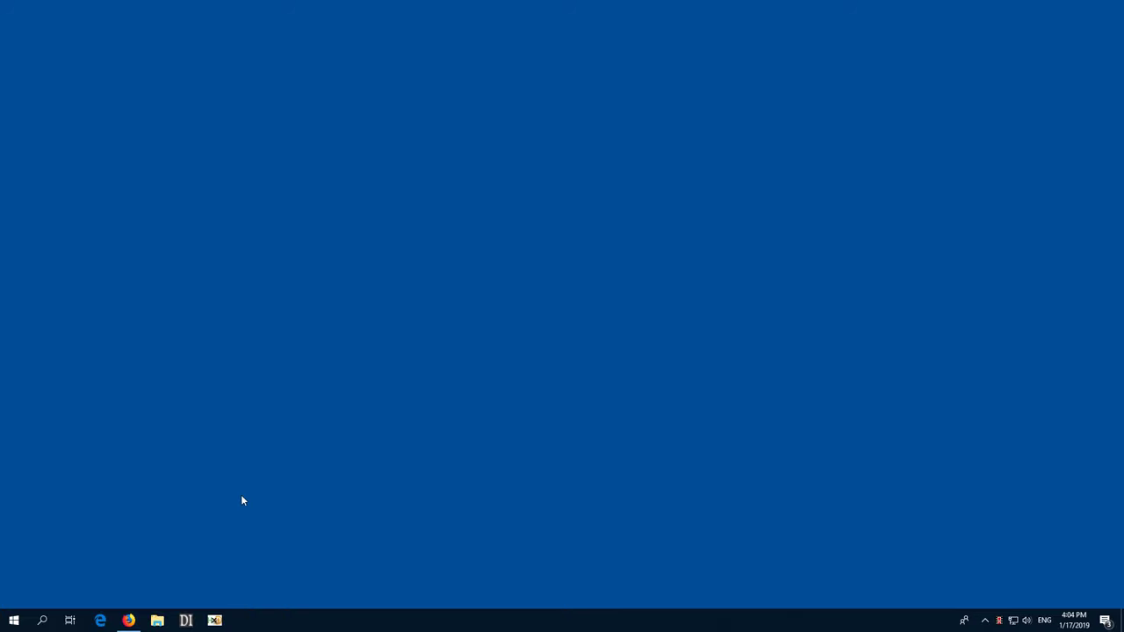
pyautogui.click(157, 621)
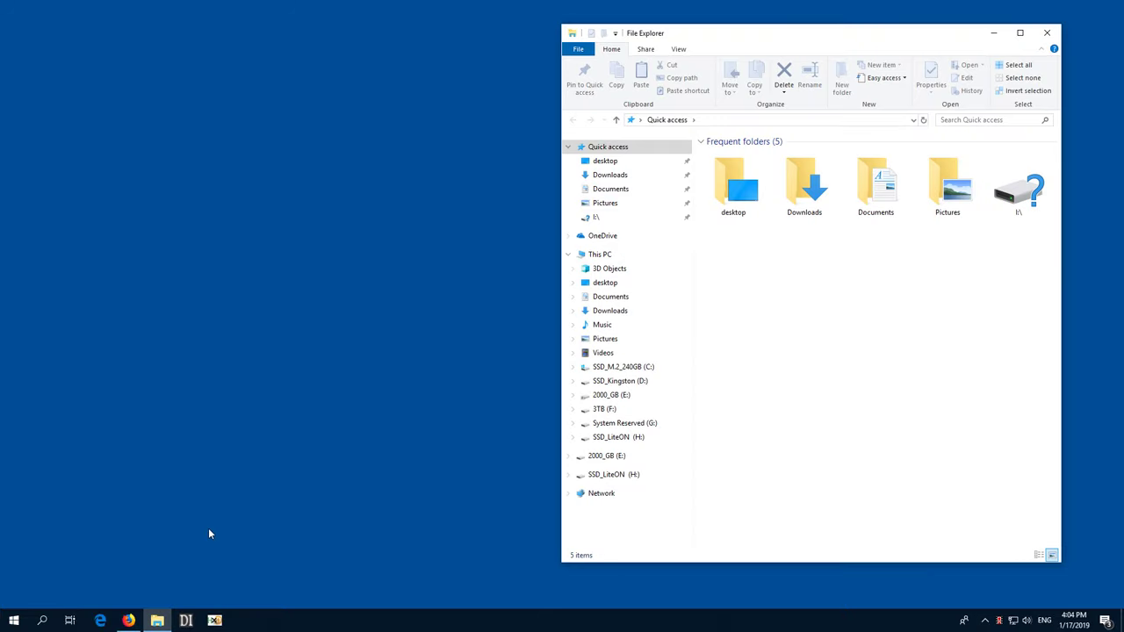
pyautogui.rightClick(157, 620)
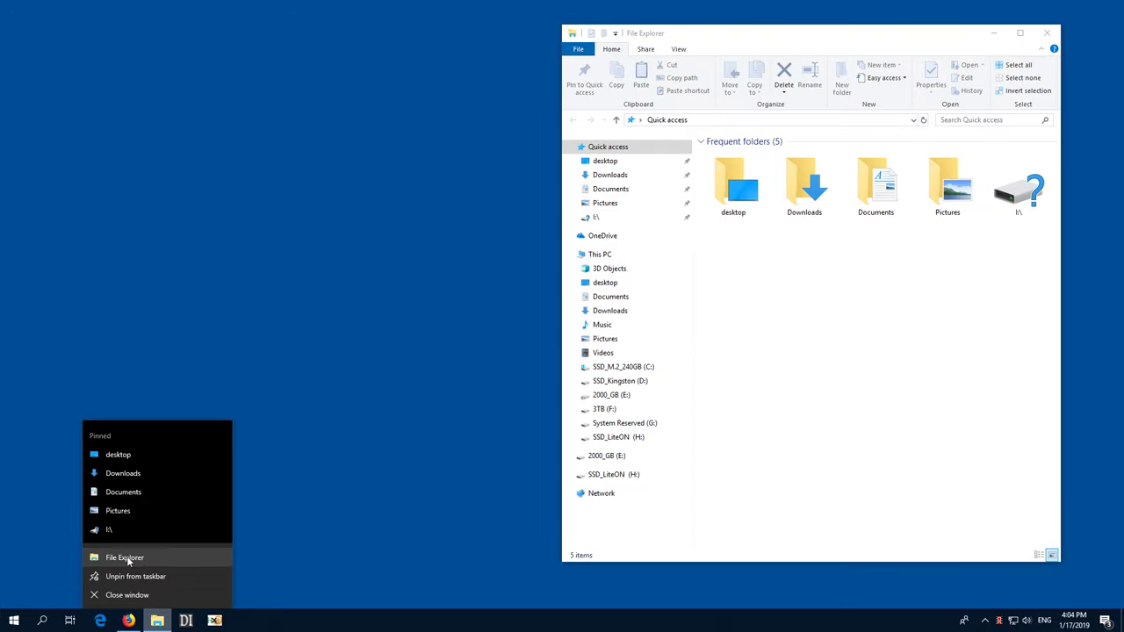
pyautogui.click(126, 557)
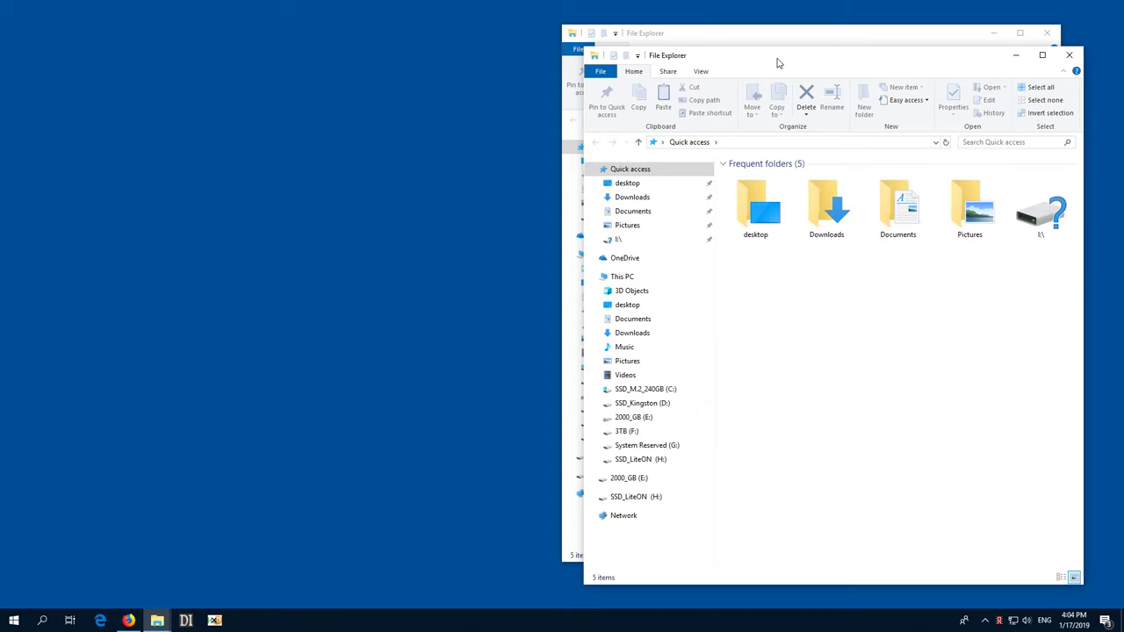
pyautogui.moveTo(777, 64); pyautogui.dragTo(235, 44)
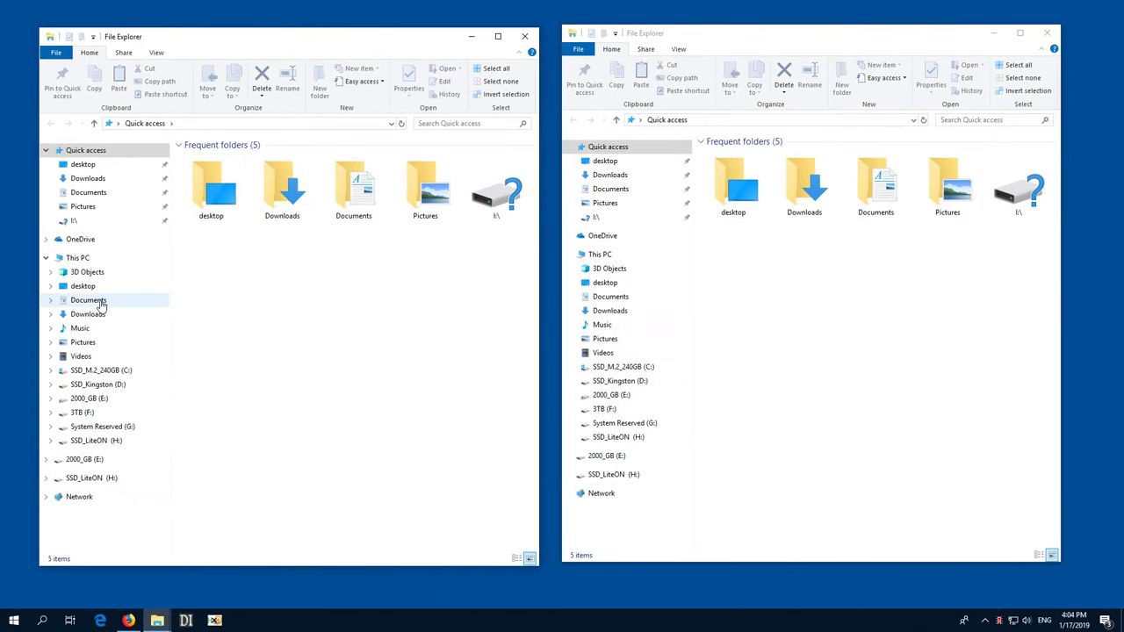
# - Check the current storage location of the Documents folder in its properties, leaving the properties without changes
pyautogui.click(87, 301)
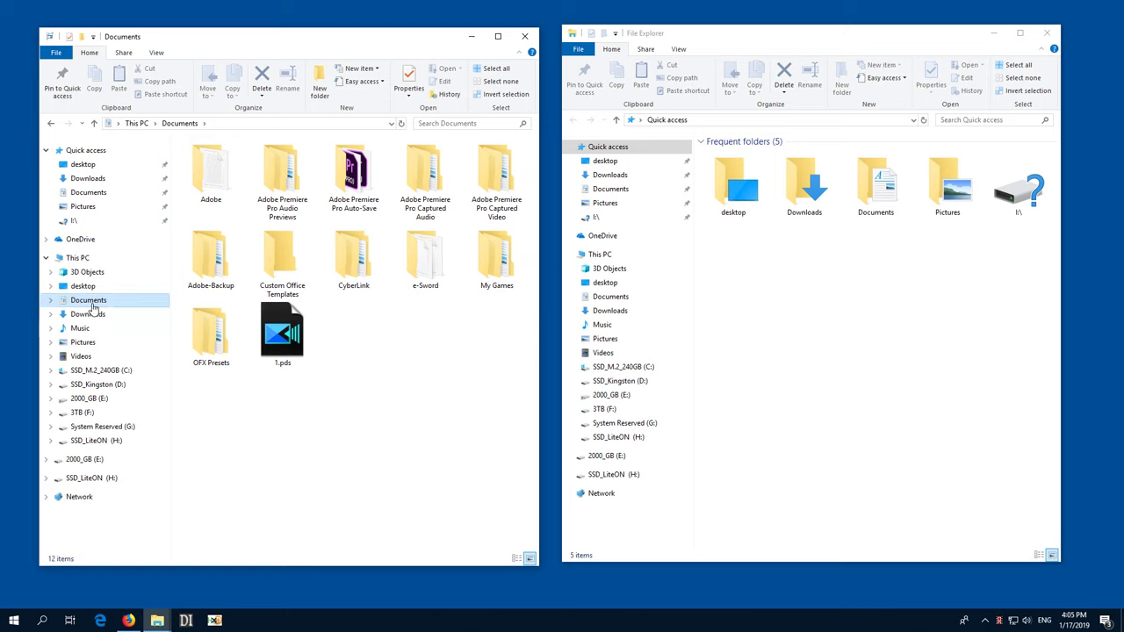
pyautogui.rightClick(92, 305)
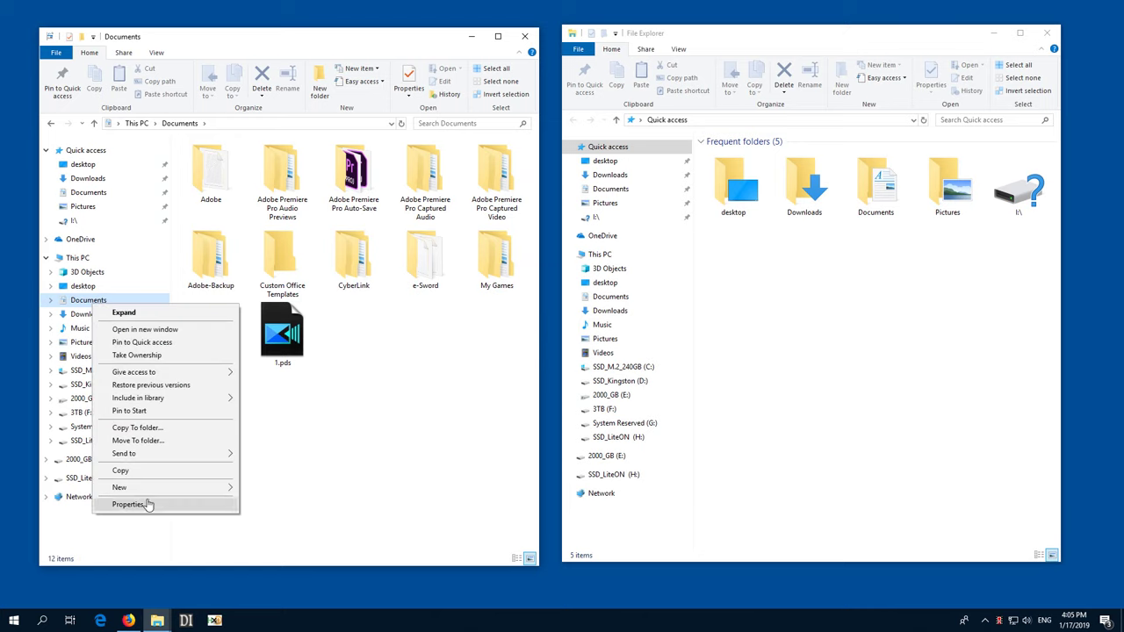
pyautogui.click(166, 508)
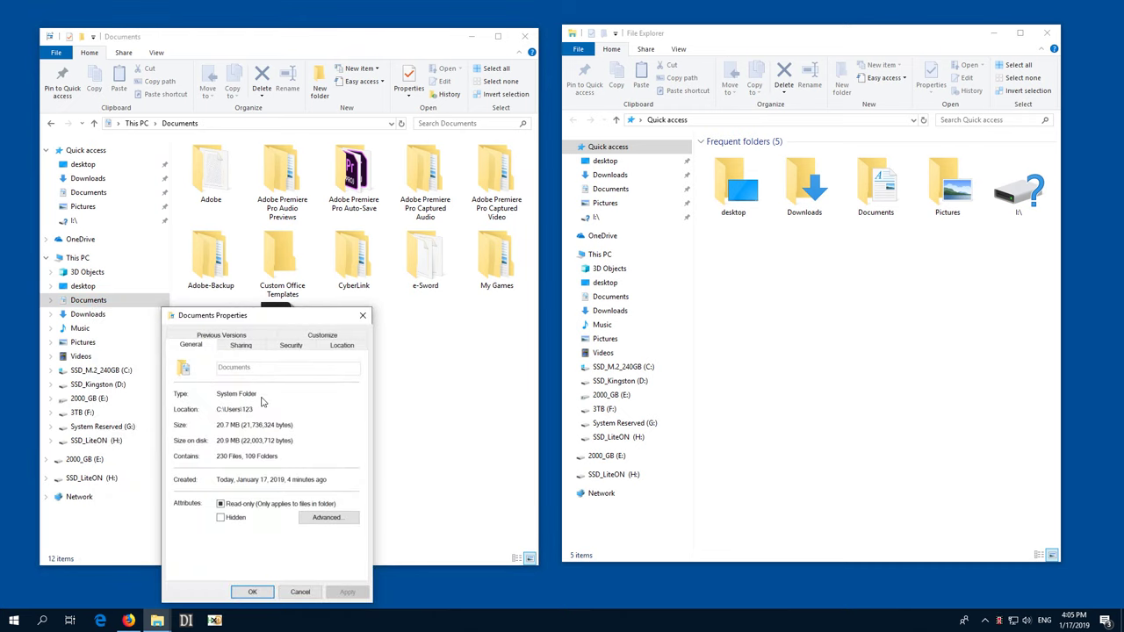
pyautogui.click(342, 346)
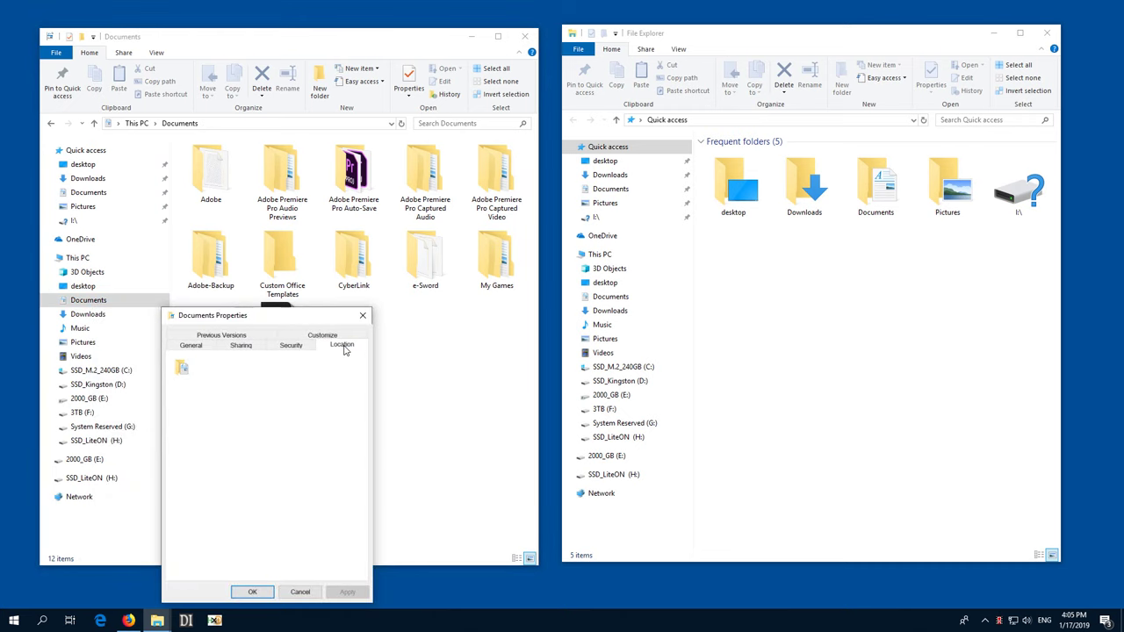
pyautogui.click(274, 437)
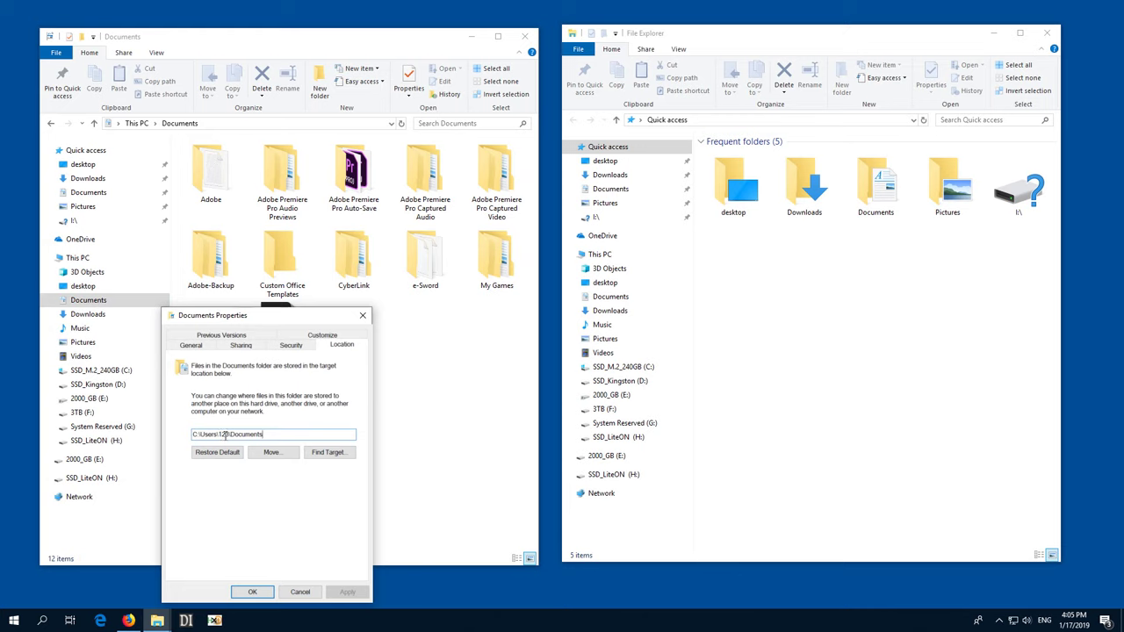
pyautogui.click(300, 592)
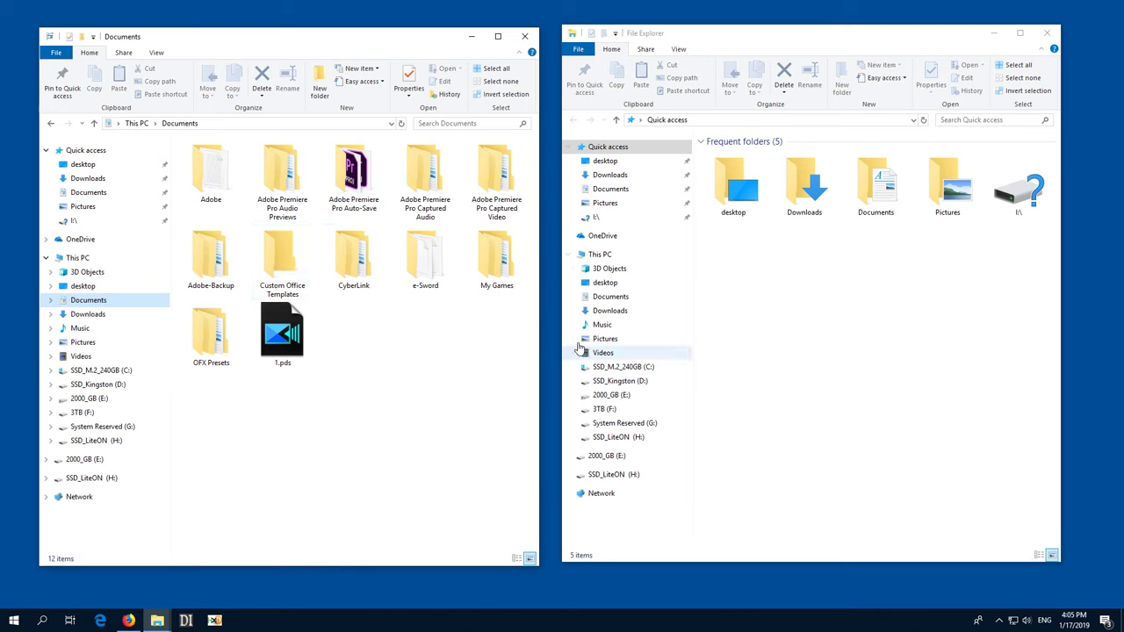
# - Show the SSD_Kingston (D:) drive in the second window and enter d:\Documents as the Documents folder's location
pyautogui.click(642, 387)
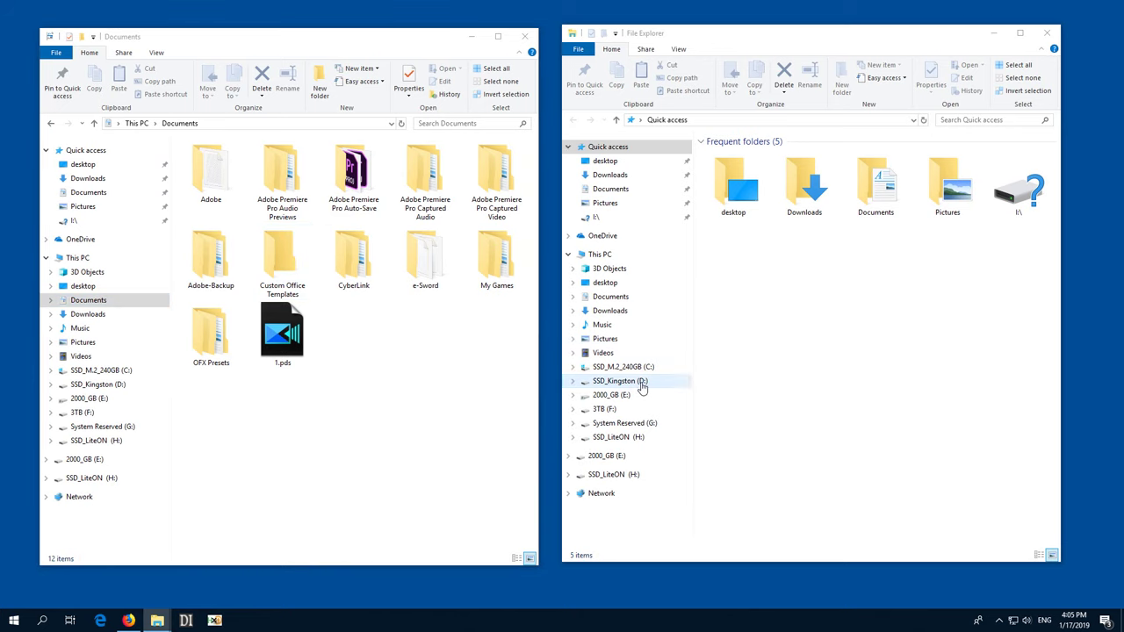
pyautogui.rightClick(111, 306)
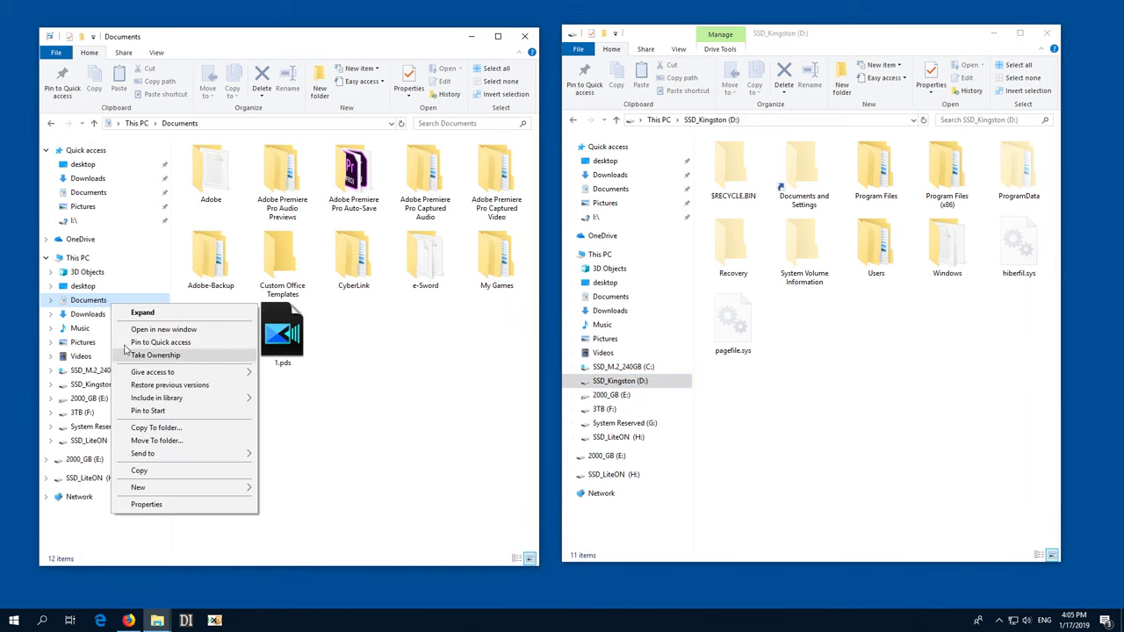
pyautogui.click(166, 508)
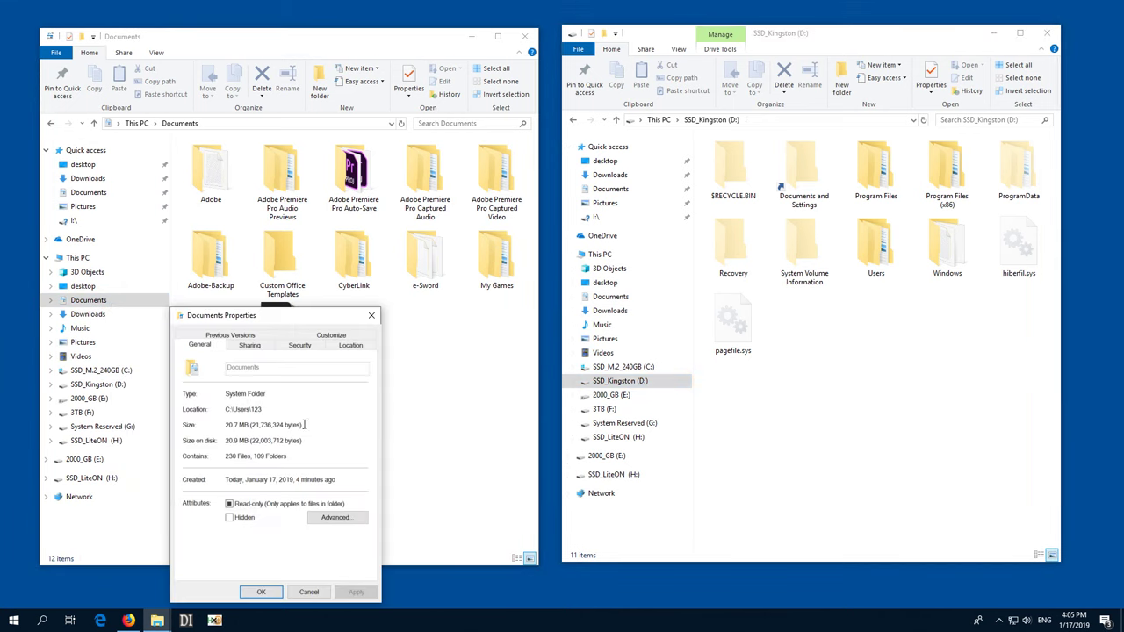
pyautogui.click(351, 346)
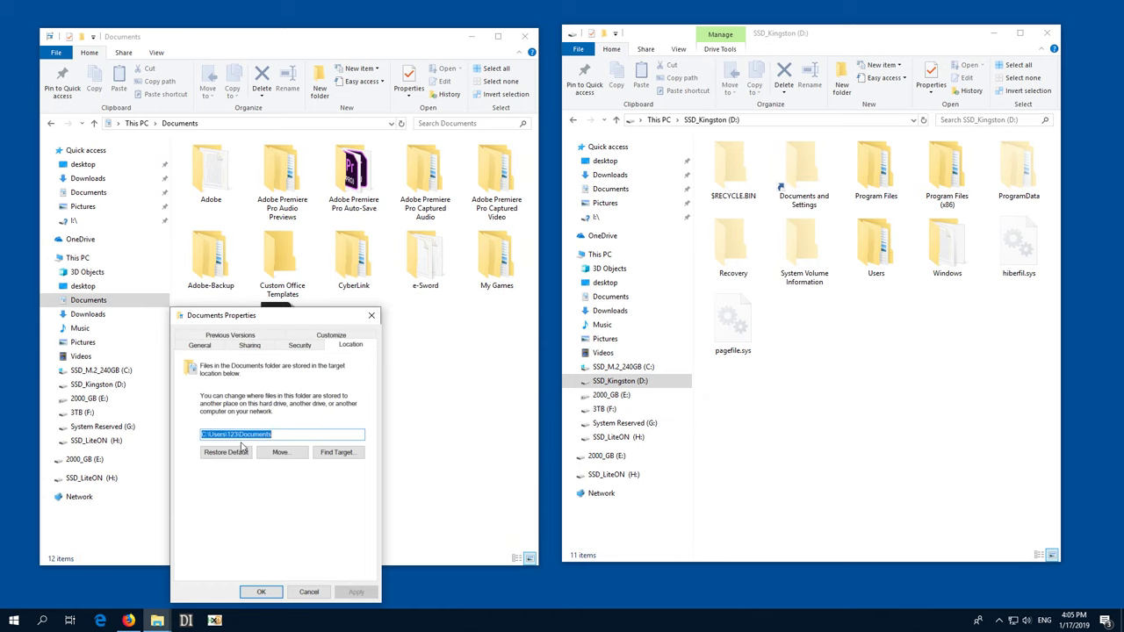
pyautogui.click(752, 123)
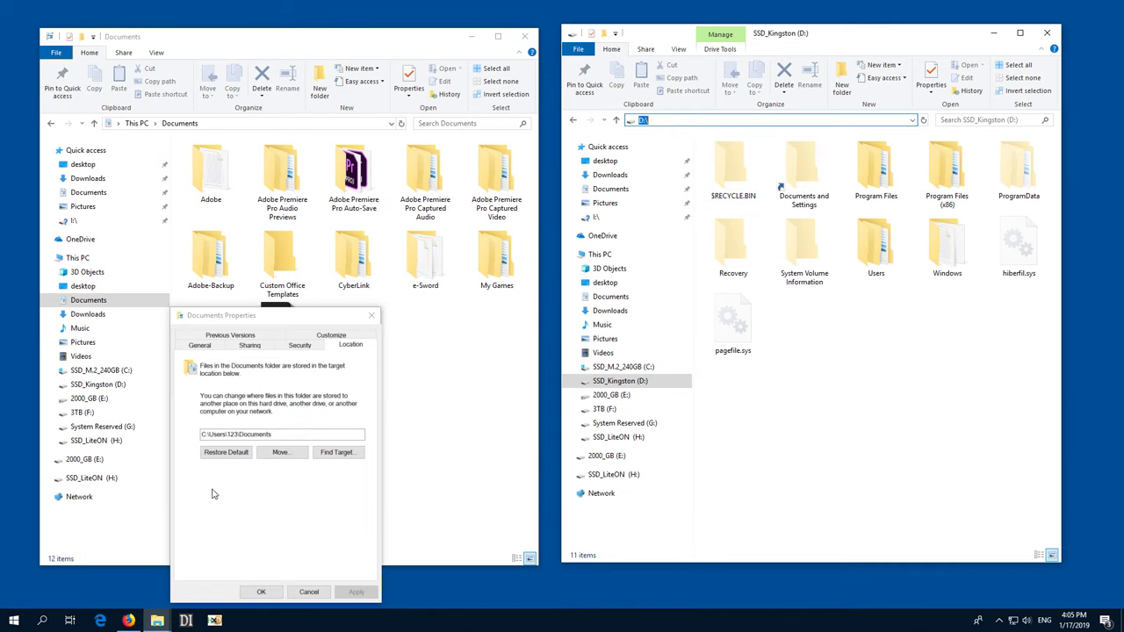
pyautogui.click(202, 435)
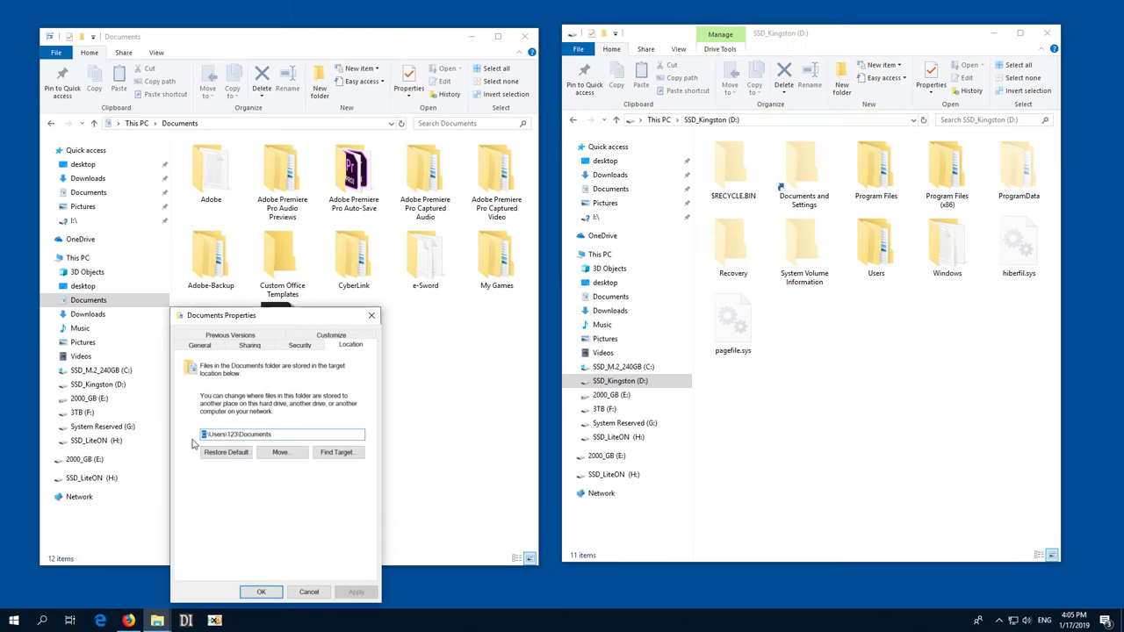
pyautogui.write('d')
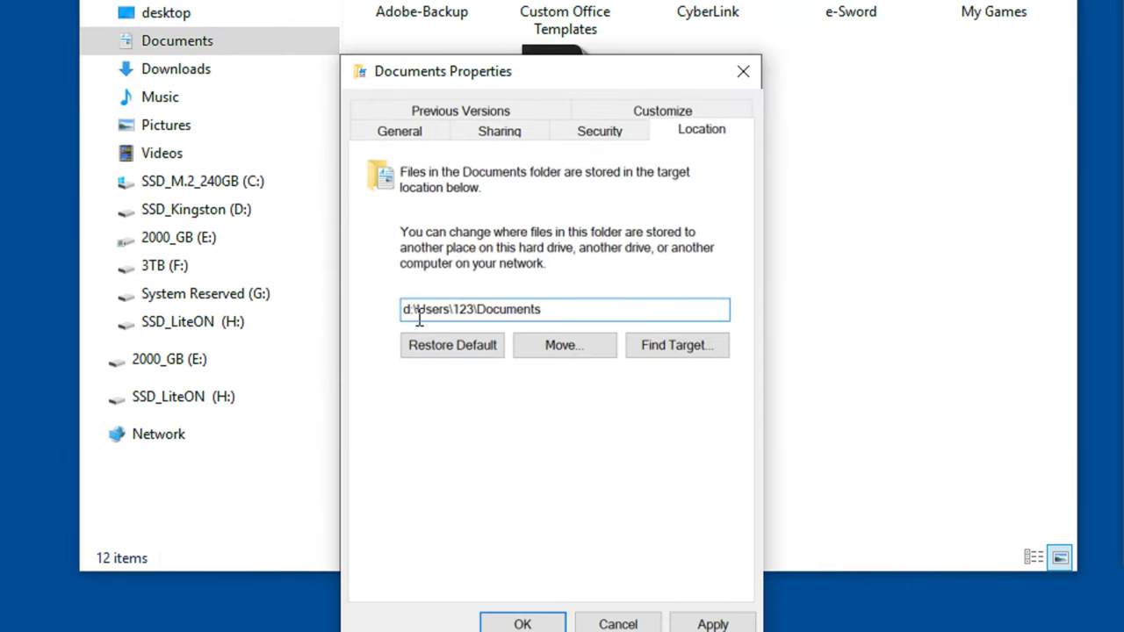
pyautogui.moveTo(418, 309); pyautogui.dragTo(474, 325)
pyautogui.press('BackSpace')
pyautogui.press('BackSpace')
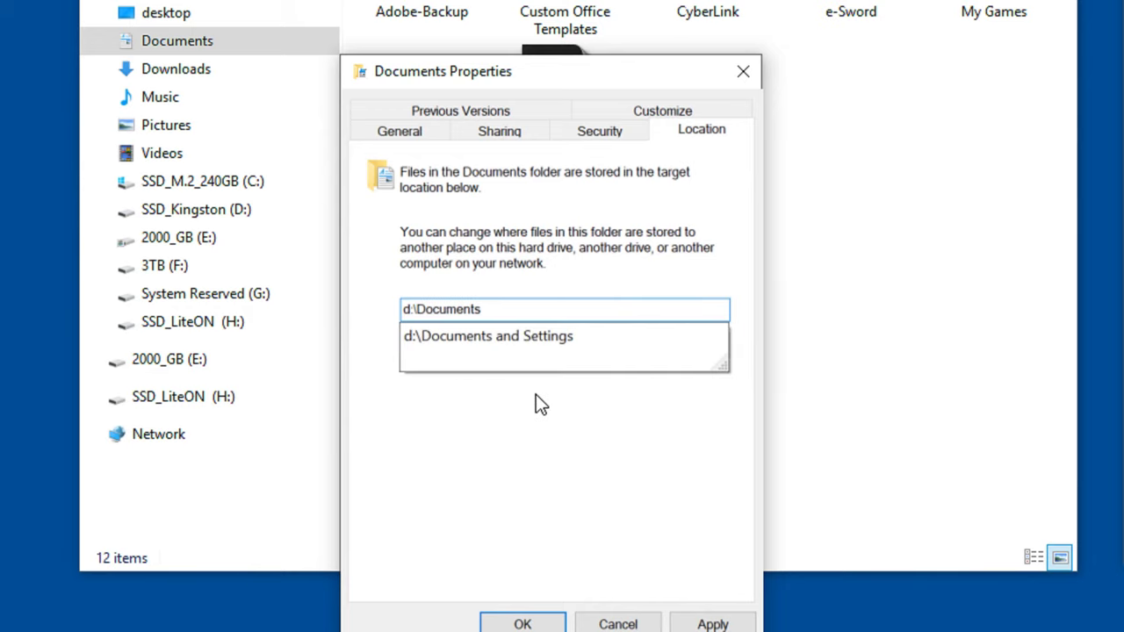
pyautogui.click(512, 415)
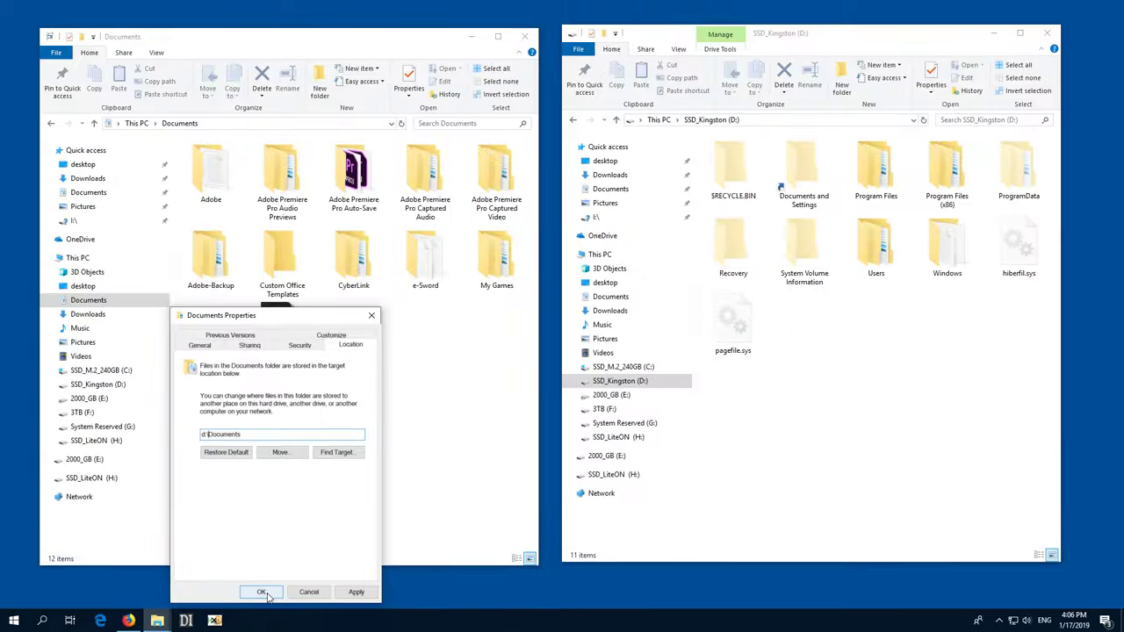
# - Apply the new Documents location, creating the d:\Documents folder and moving all files from the old location
pyautogui.click(266, 594)
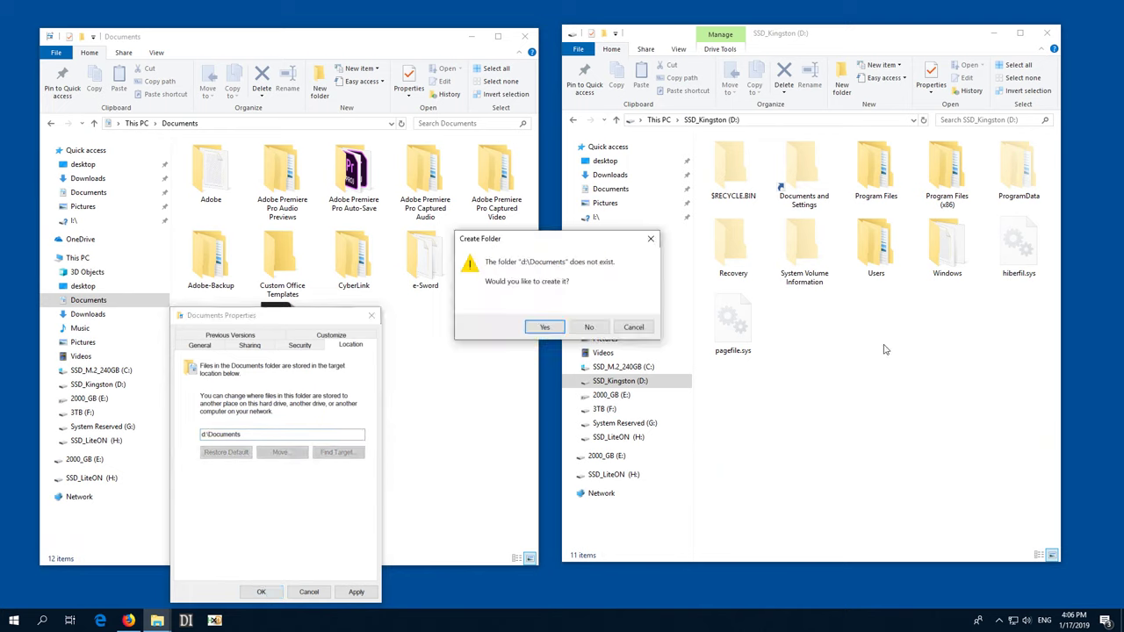
pyautogui.click(544, 328)
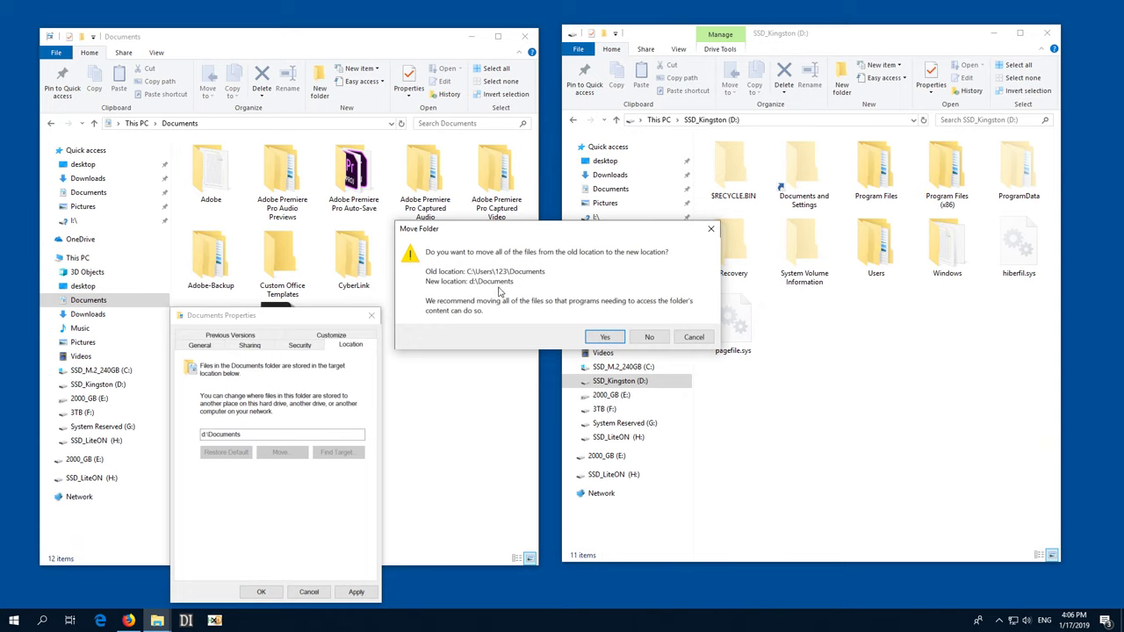
pyautogui.click(605, 339)
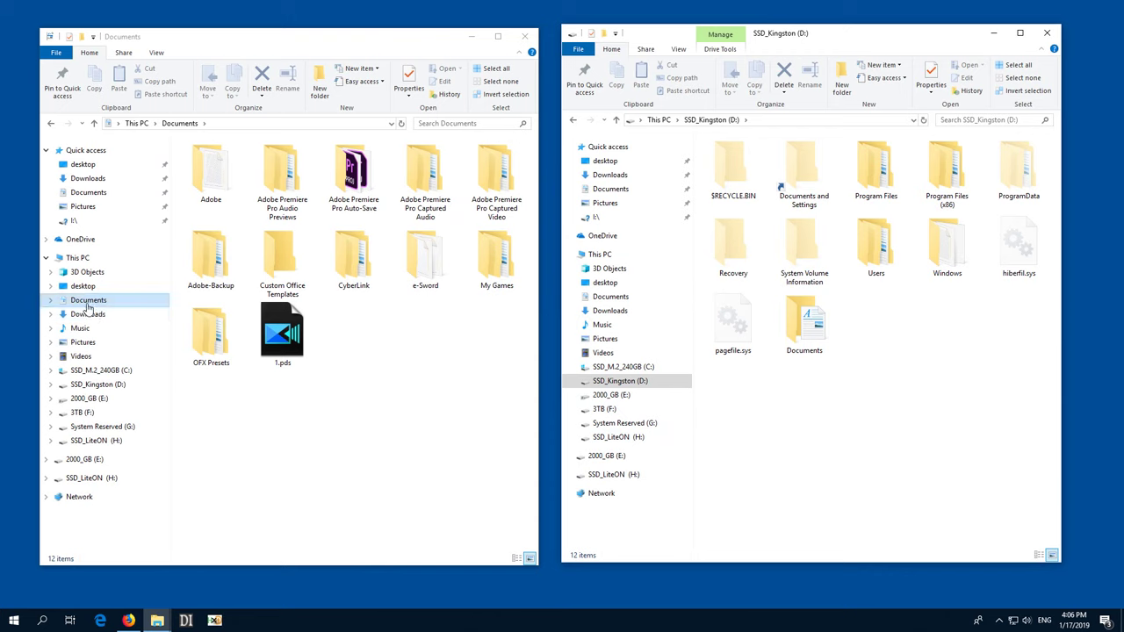
# - Verify the Documents folder's location in its properties after the move to the D: drive
pyautogui.click(89, 300)
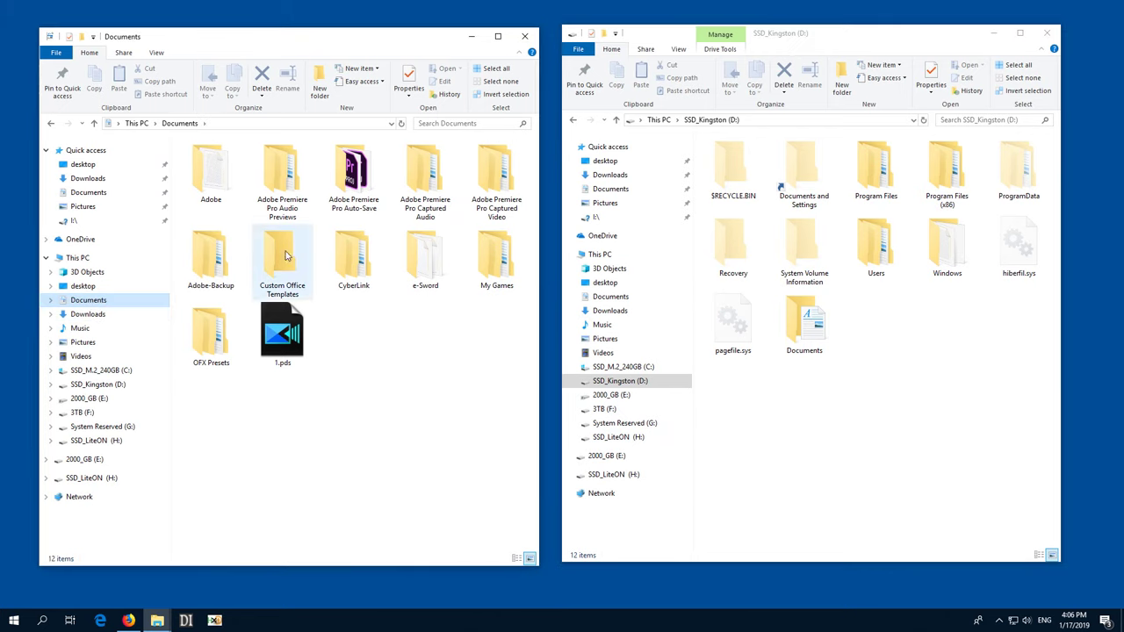
pyautogui.rightClick(89, 301)
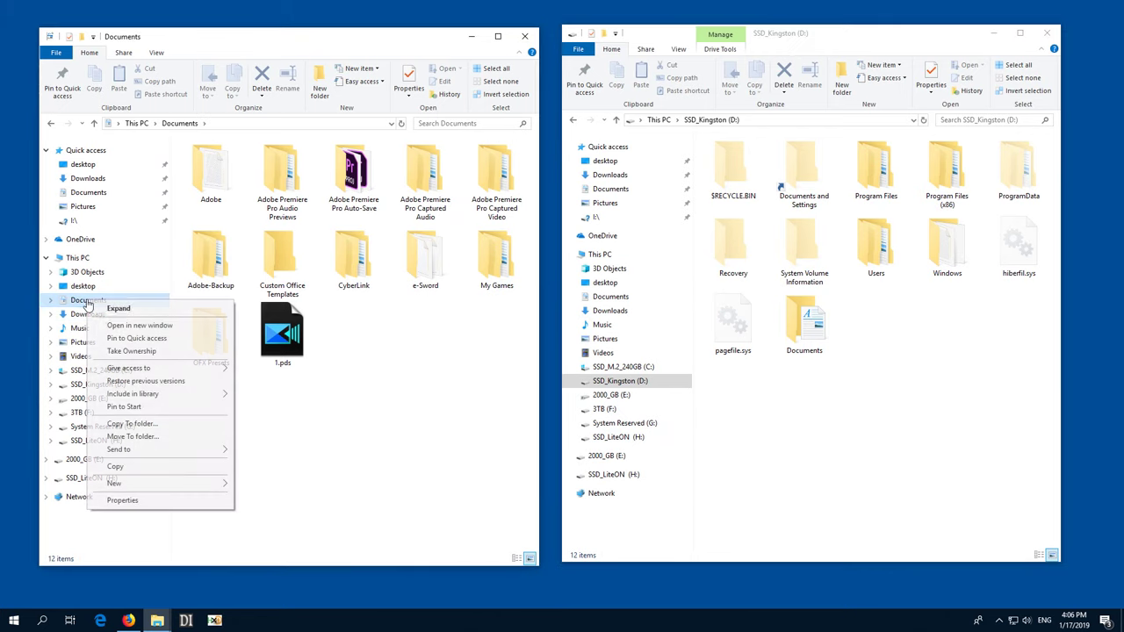
pyautogui.click(139, 501)
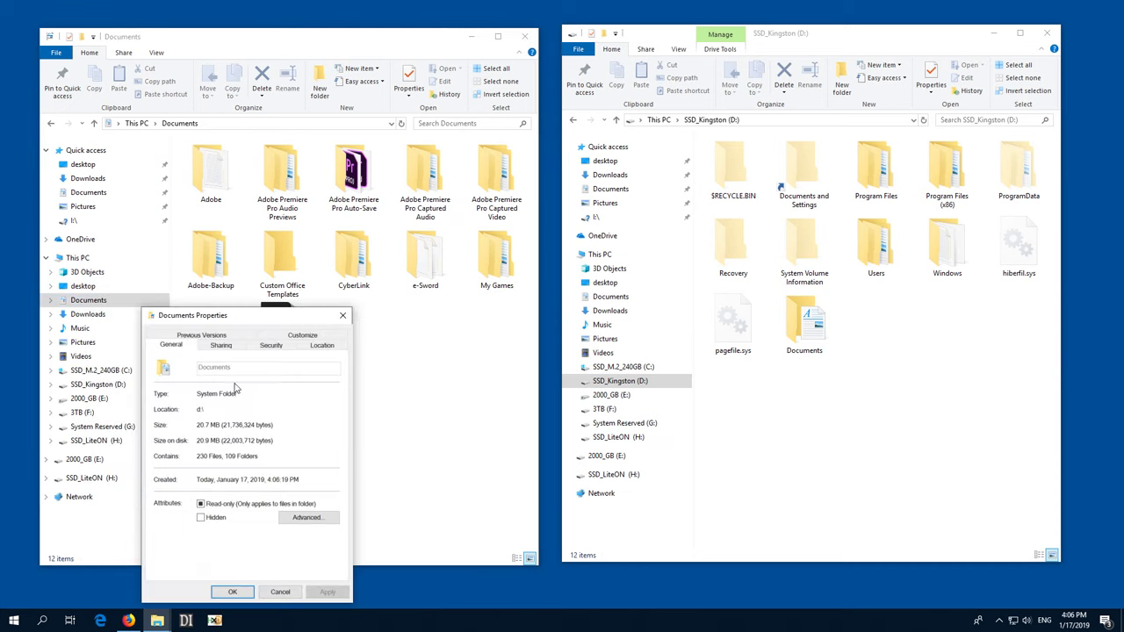
pyautogui.click(319, 351)
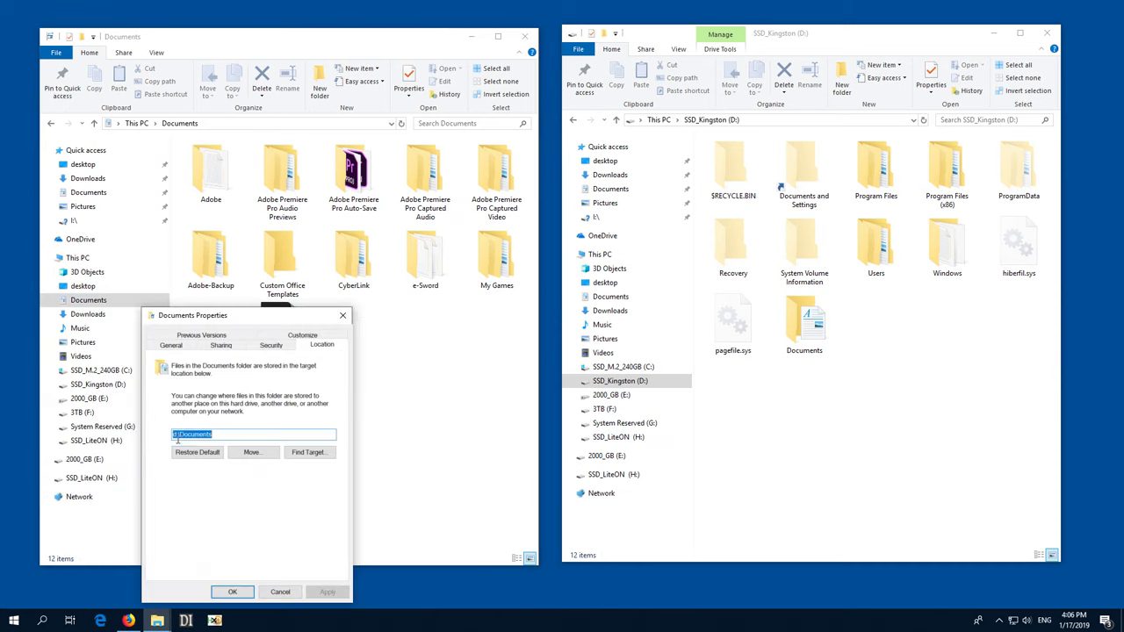
pyautogui.click(280, 592)
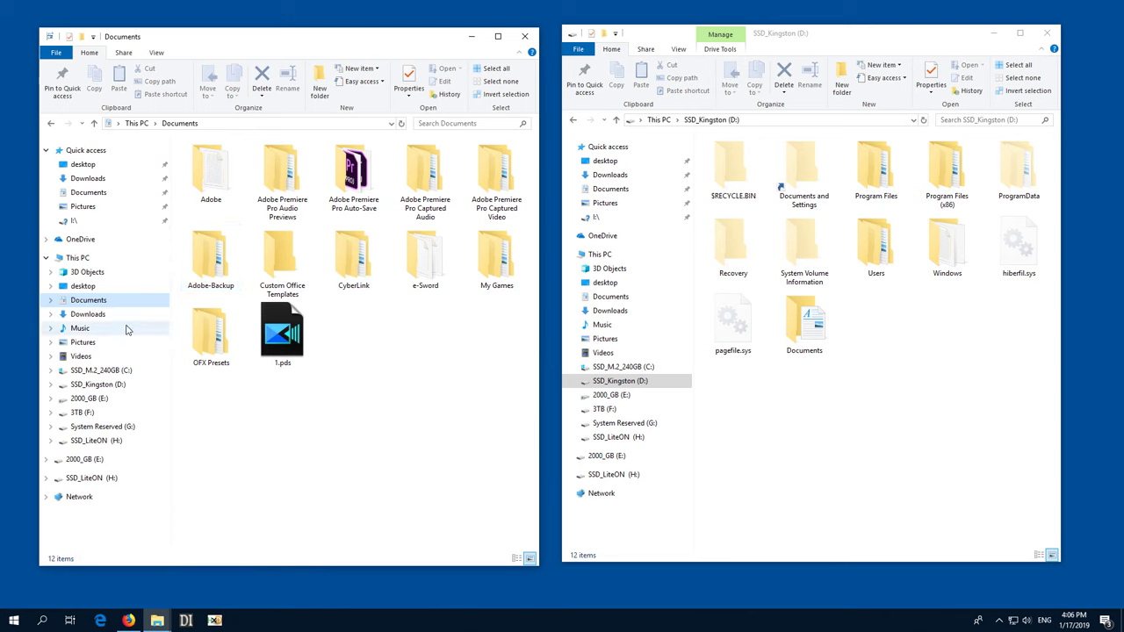
# - View the location settings of the Videos folder and close its properties without changes
pyautogui.rightClick(85, 360)
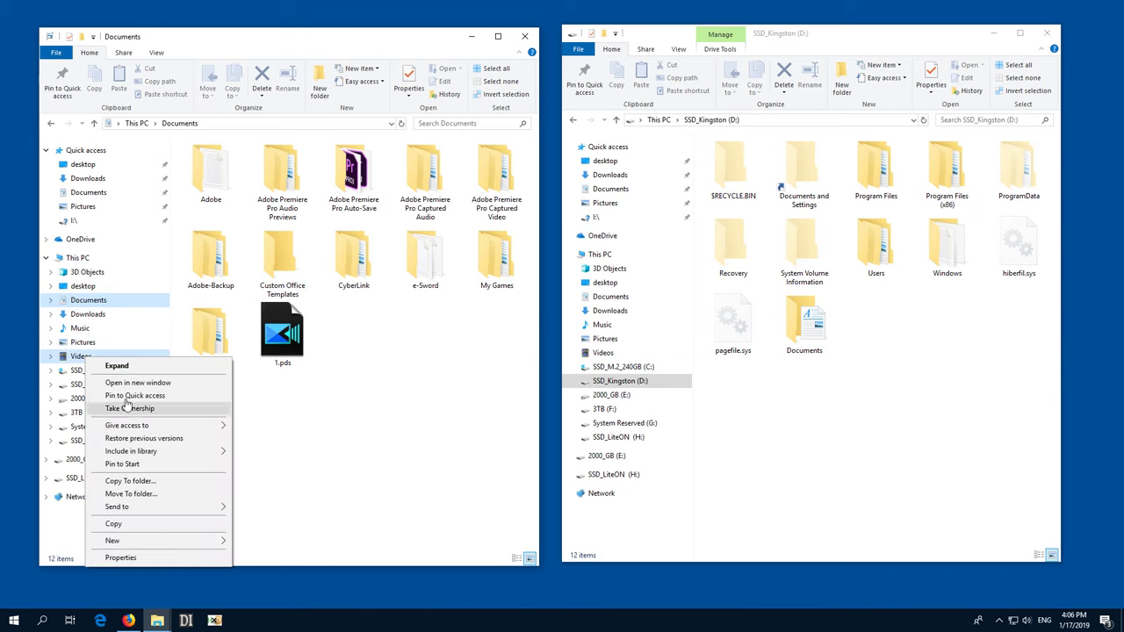
pyautogui.click(147, 558)
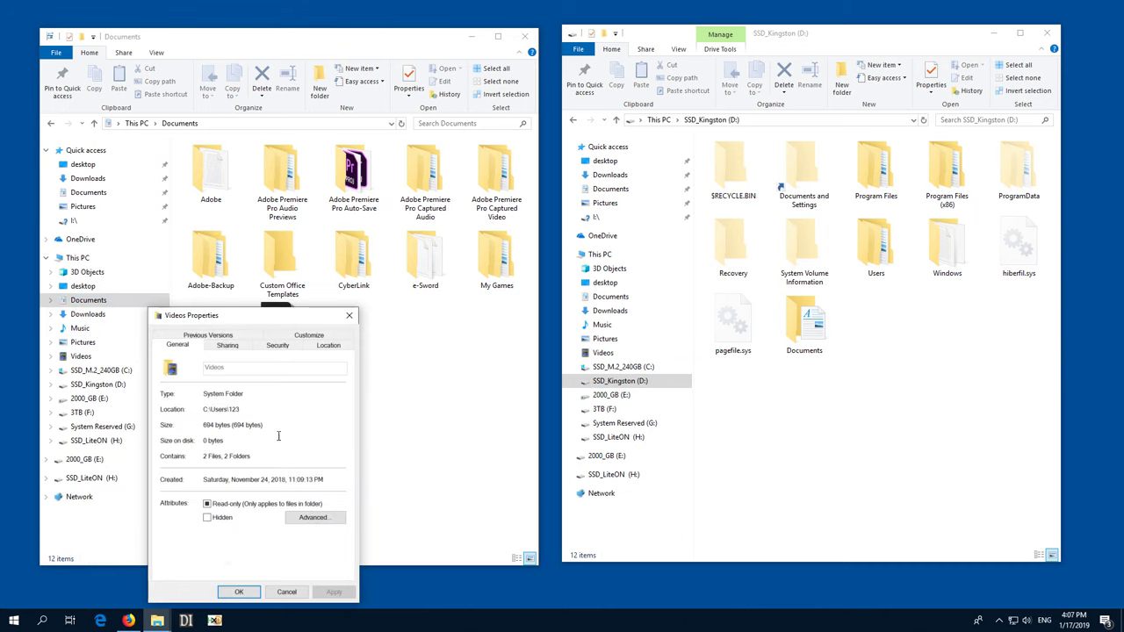
pyautogui.click(328, 345)
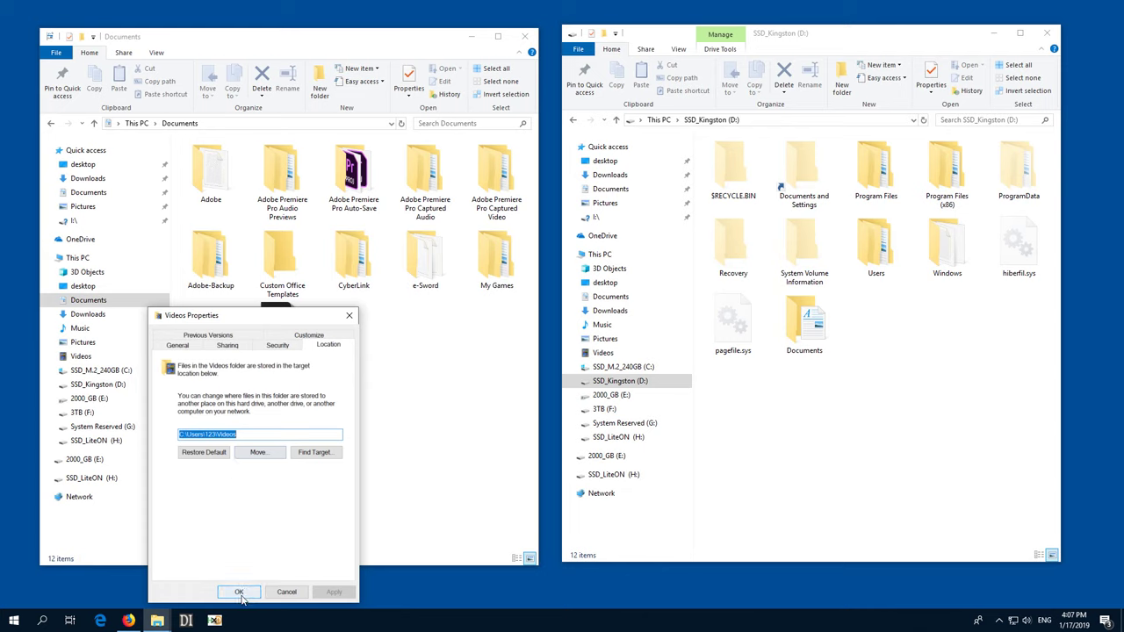
pyautogui.click(286, 591)
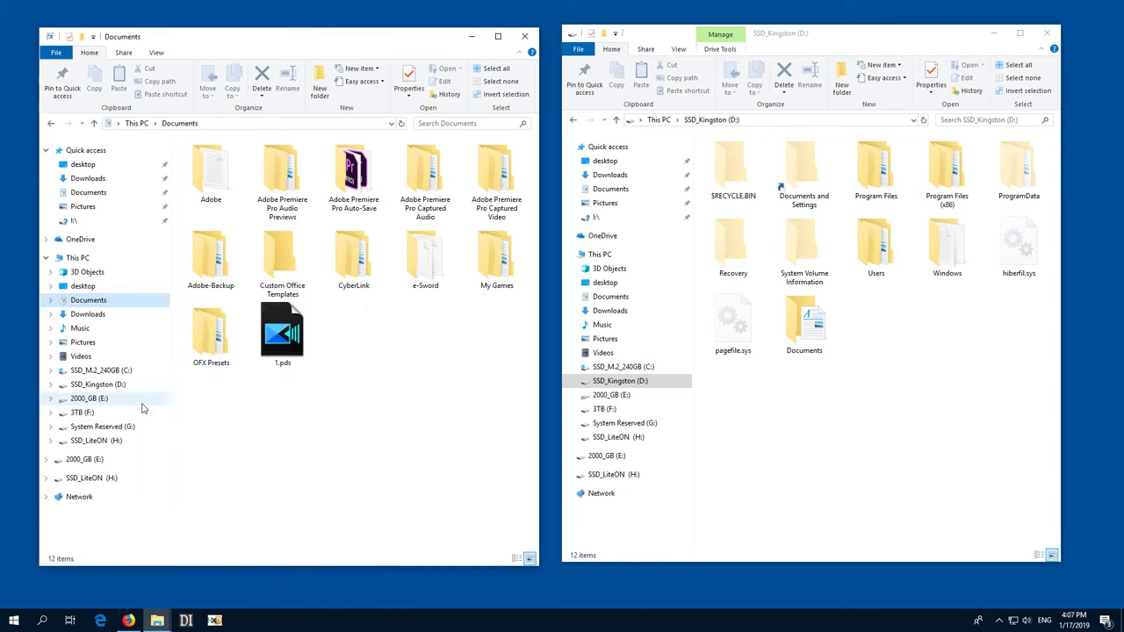
# - Restore the Documents folder to its default location, creating the missing folder and moving all files back
pyautogui.rightClick(100, 302)
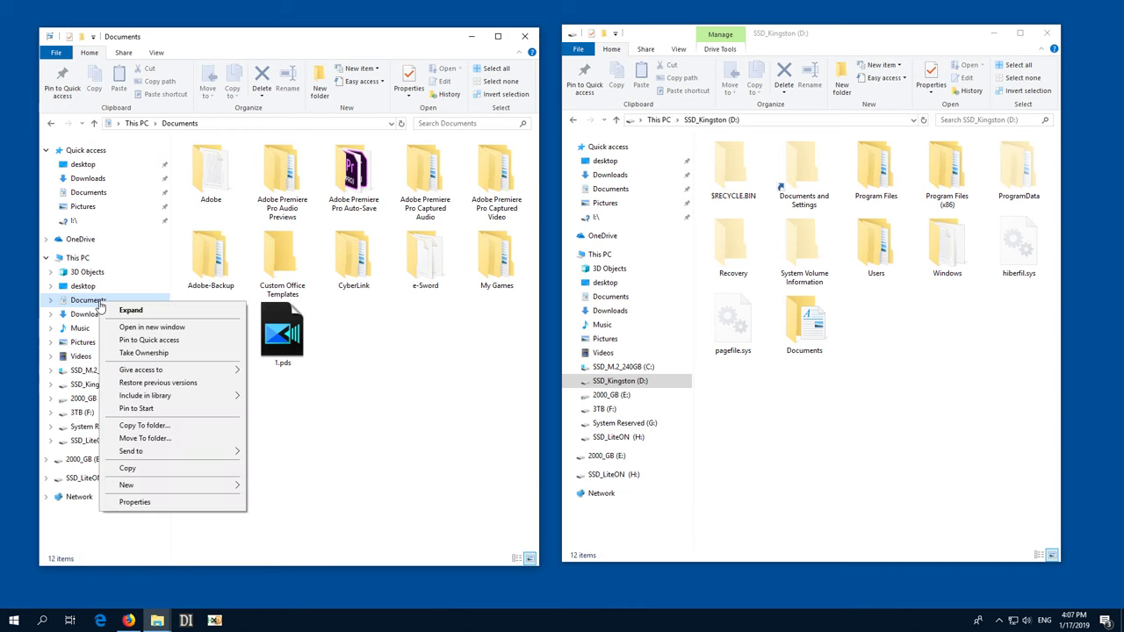
pyautogui.click(170, 507)
pyautogui.click(354, 345)
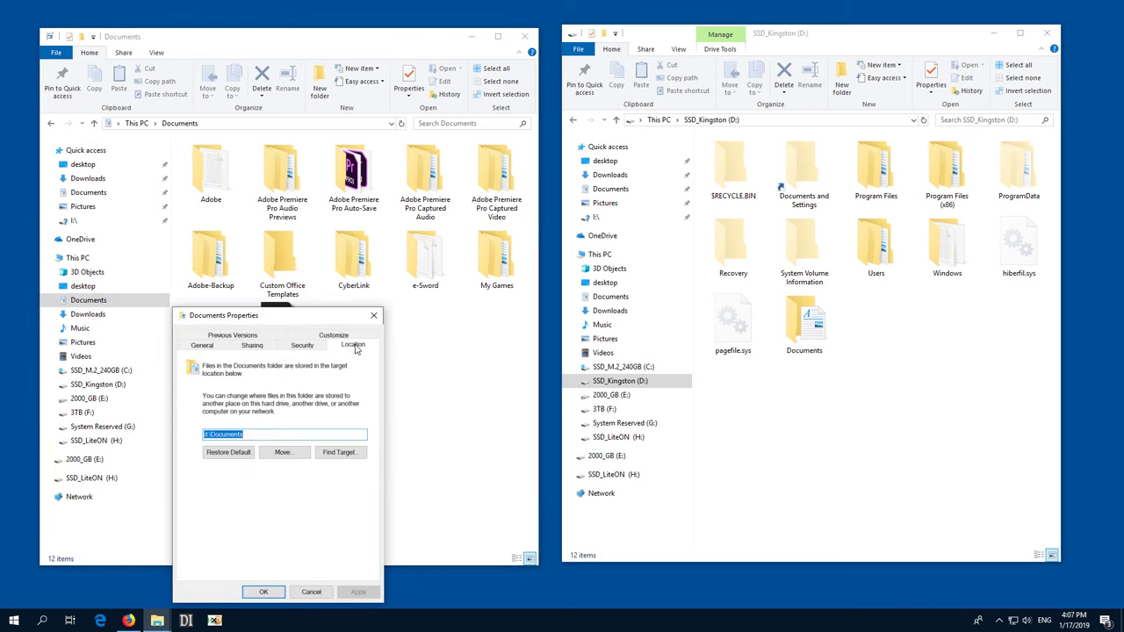
pyautogui.click(227, 457)
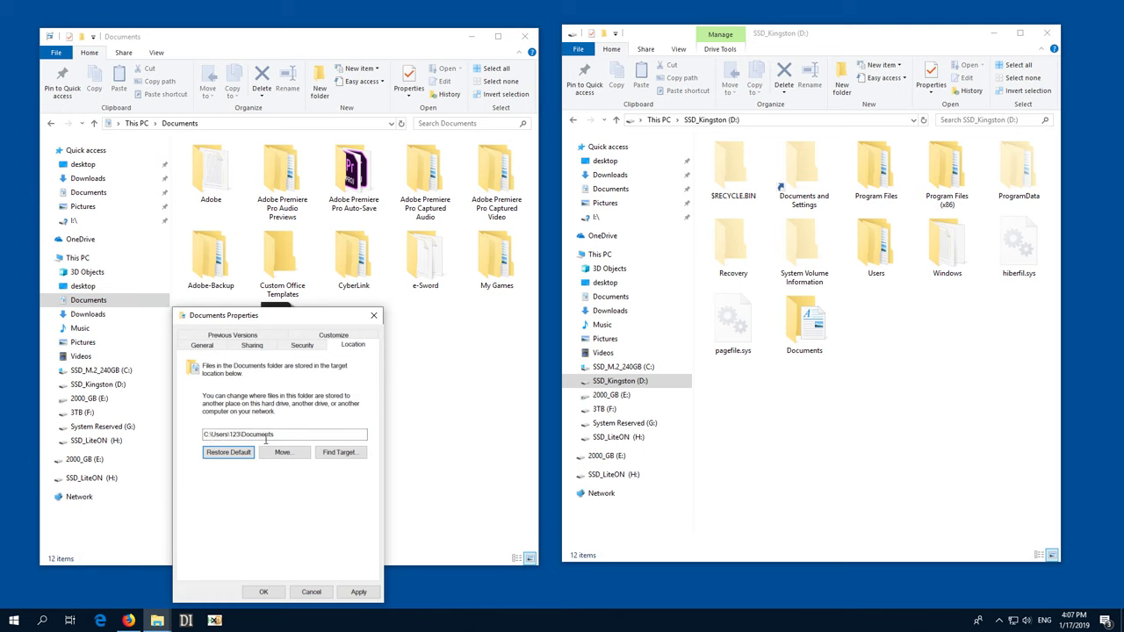
pyautogui.click(271, 592)
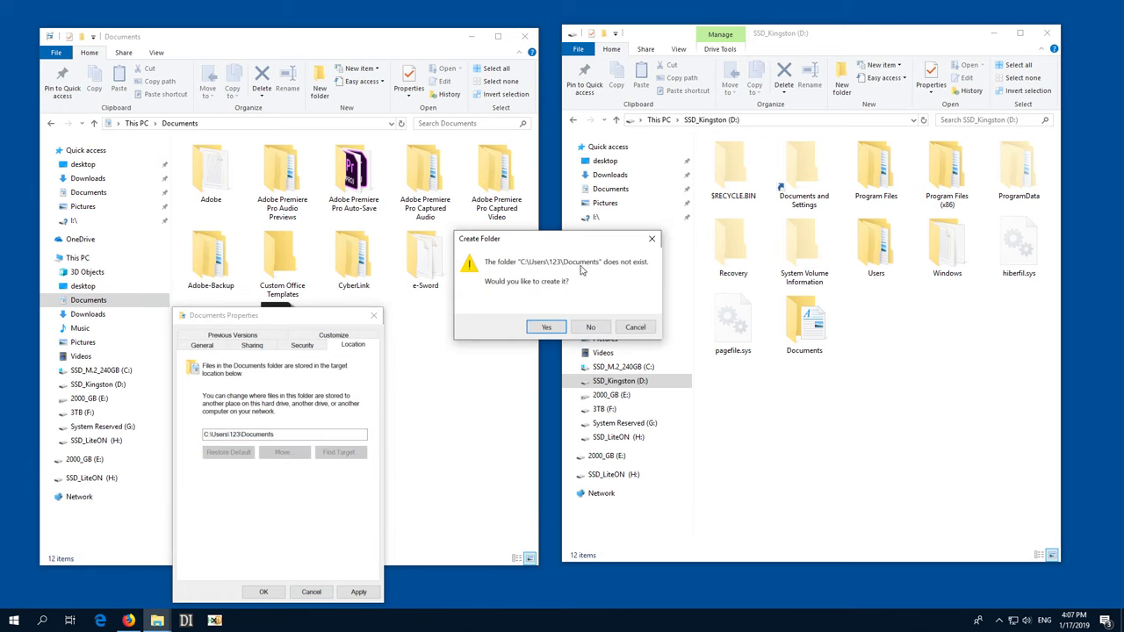
pyautogui.click(546, 328)
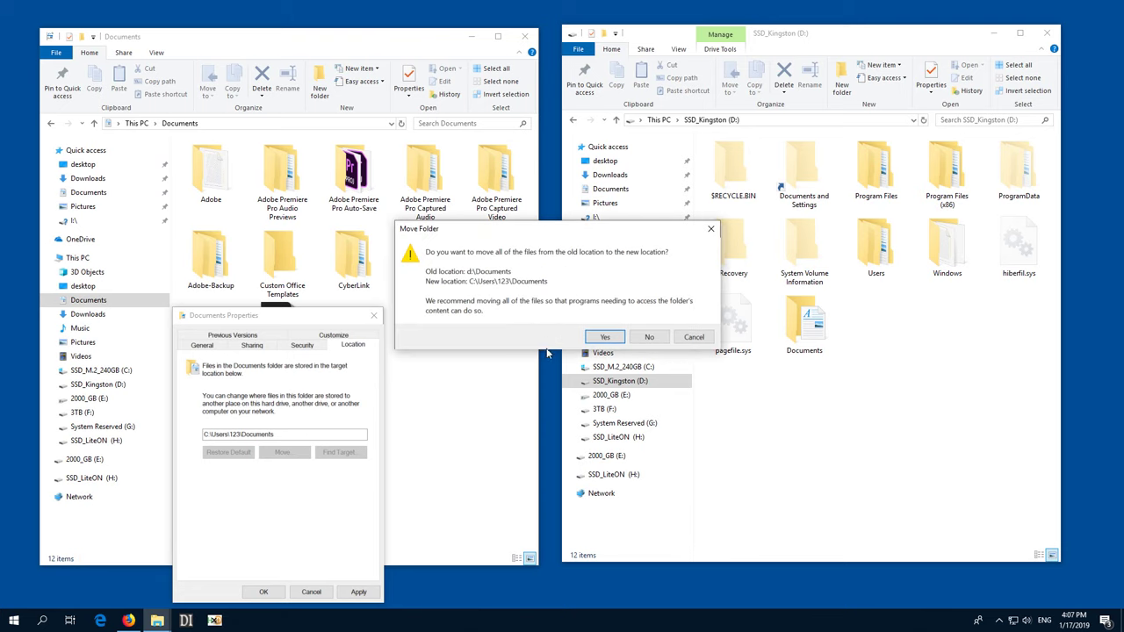
pyautogui.click(605, 338)
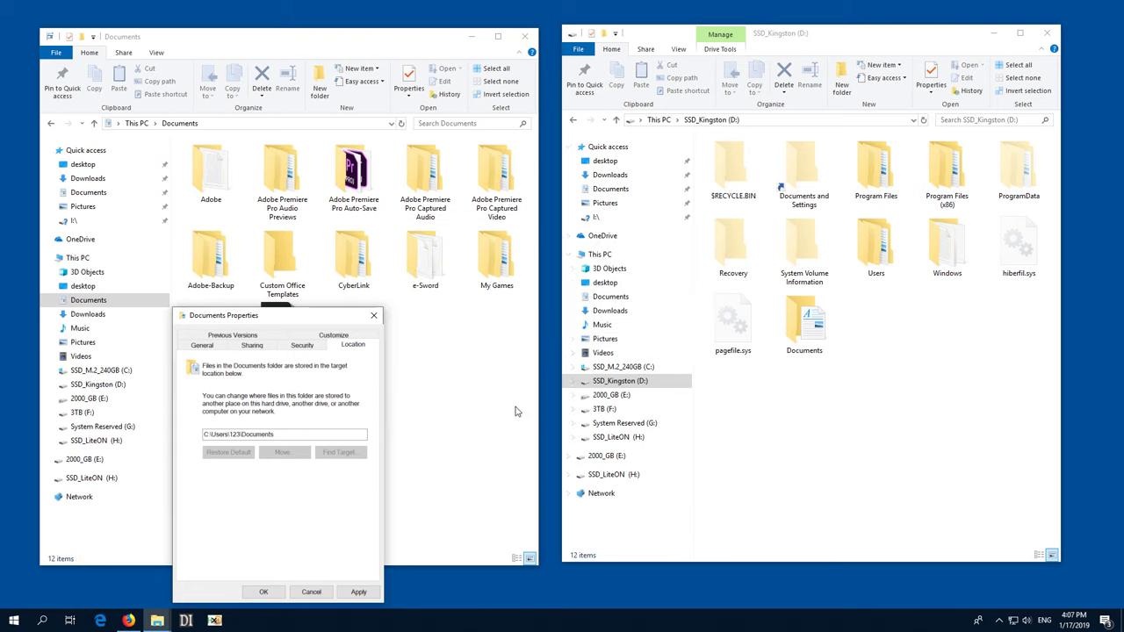